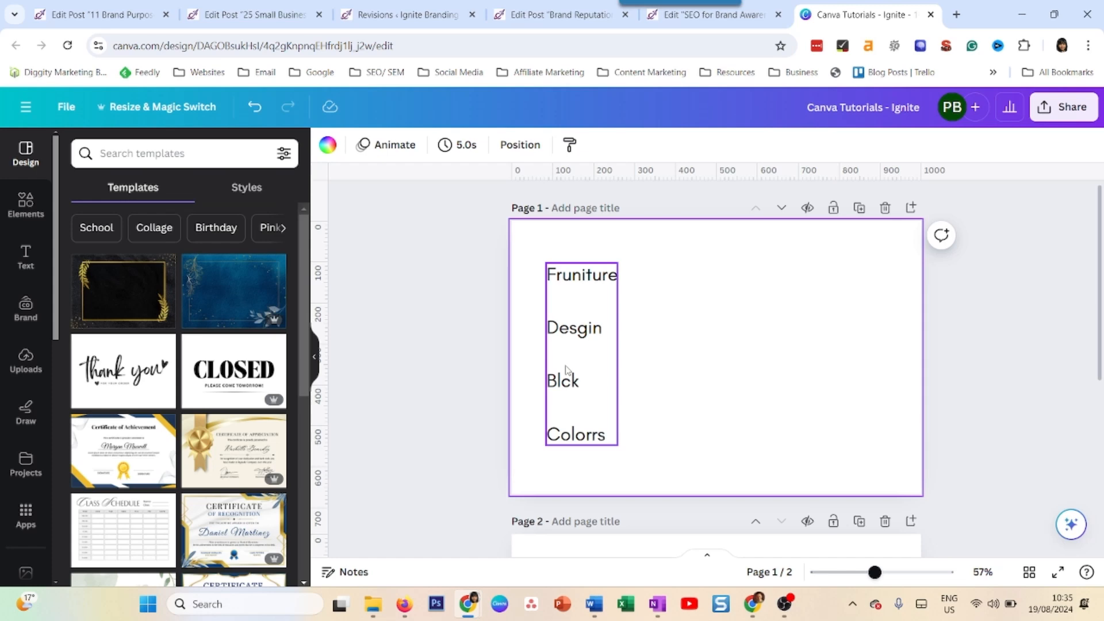
Review the misspelled word list on page 1 and the paragraph text on page 2
scroll(796, 522, down, 3)
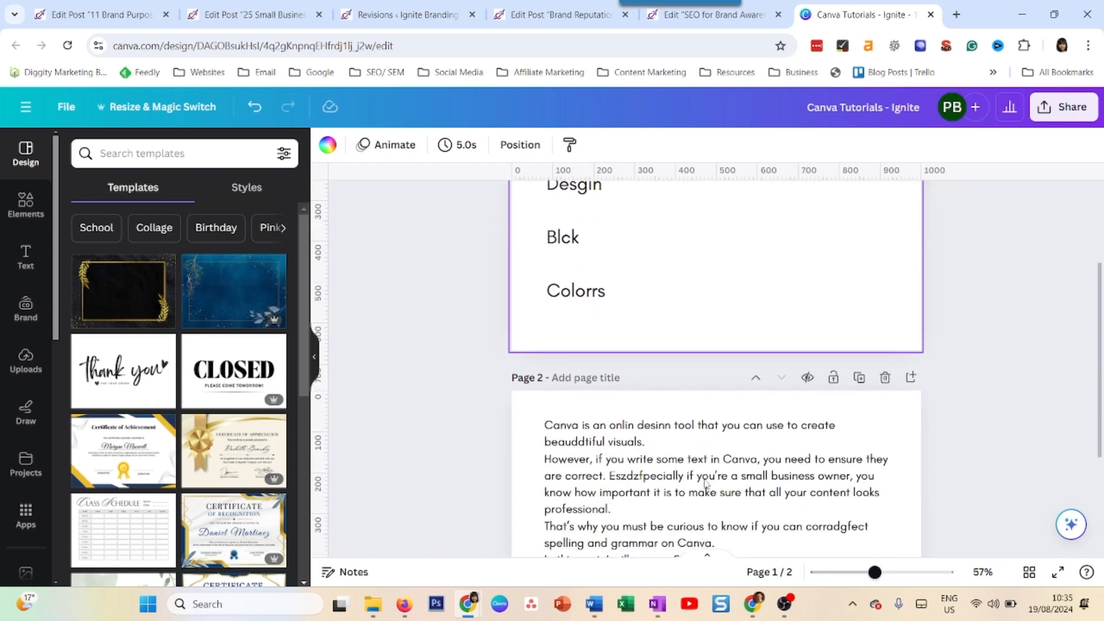
scroll(795, 523, down, 3)
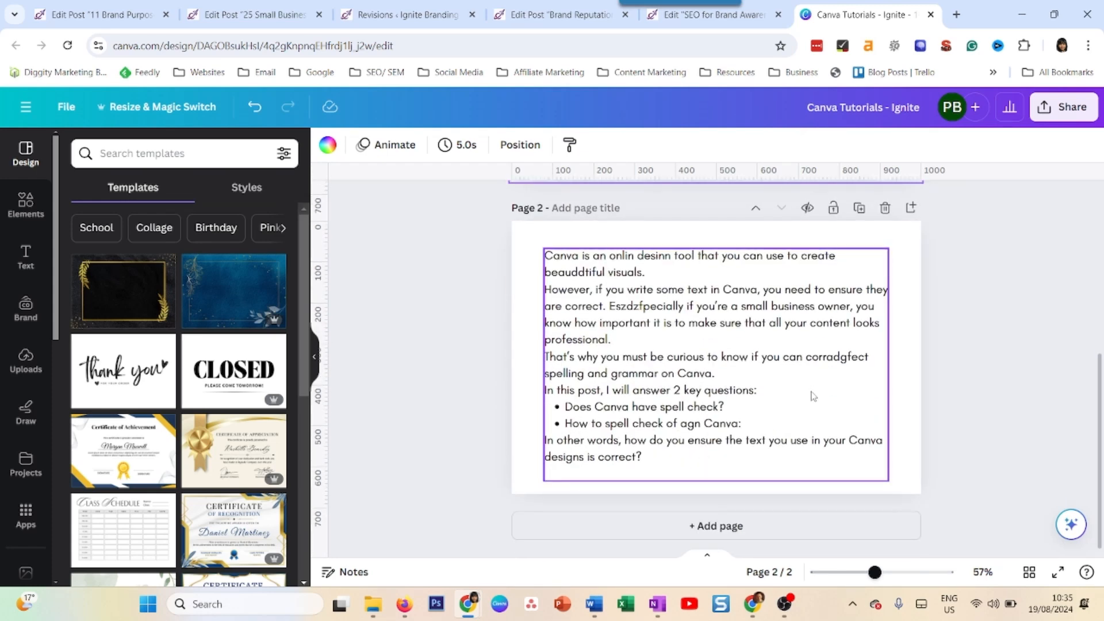
scroll(812, 391, up, 2)
scroll(812, 391, up, 4)
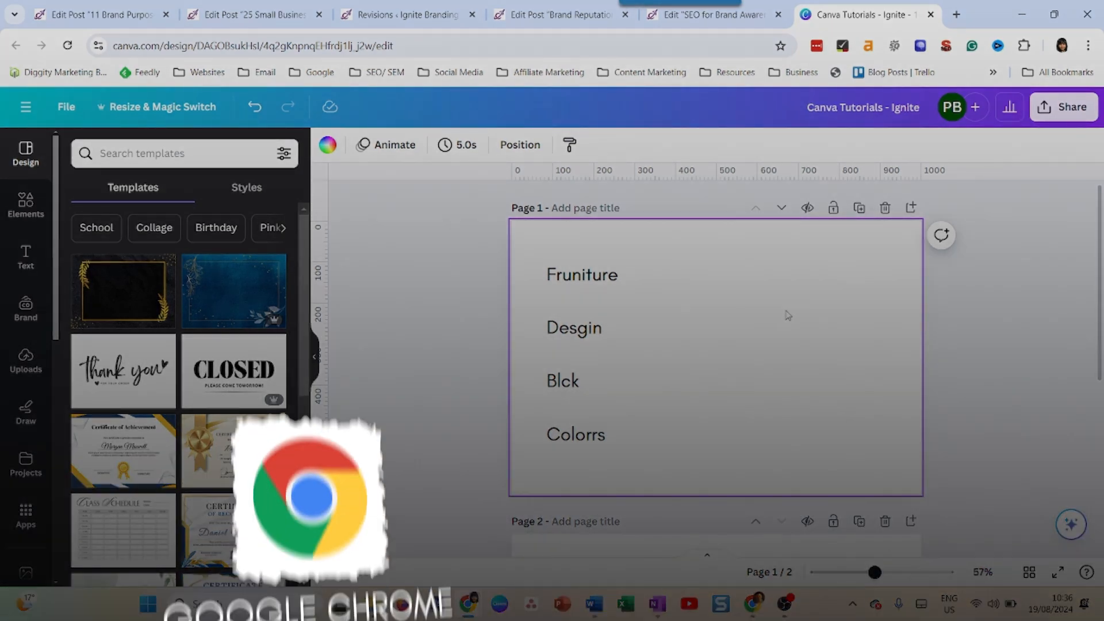
scroll(787, 315, down, 4)
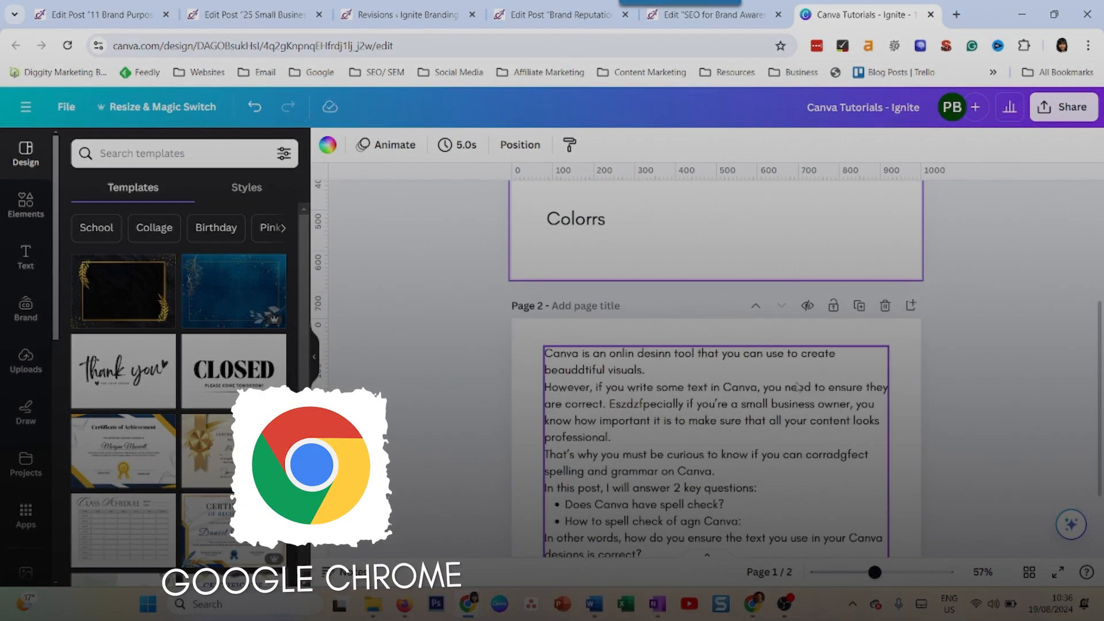
scroll(958, 313, up, 4)
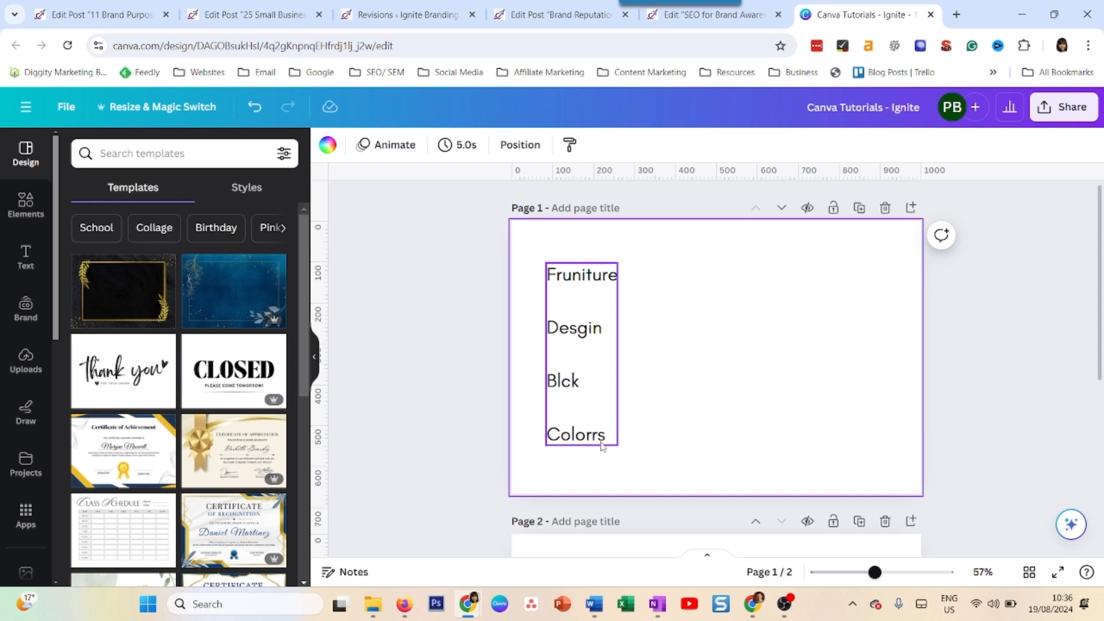
Check the browser's spelling suggestions for "Fruniture" and "Blck" in the page 1 word list without applying any
click(587, 281)
click(587, 284)
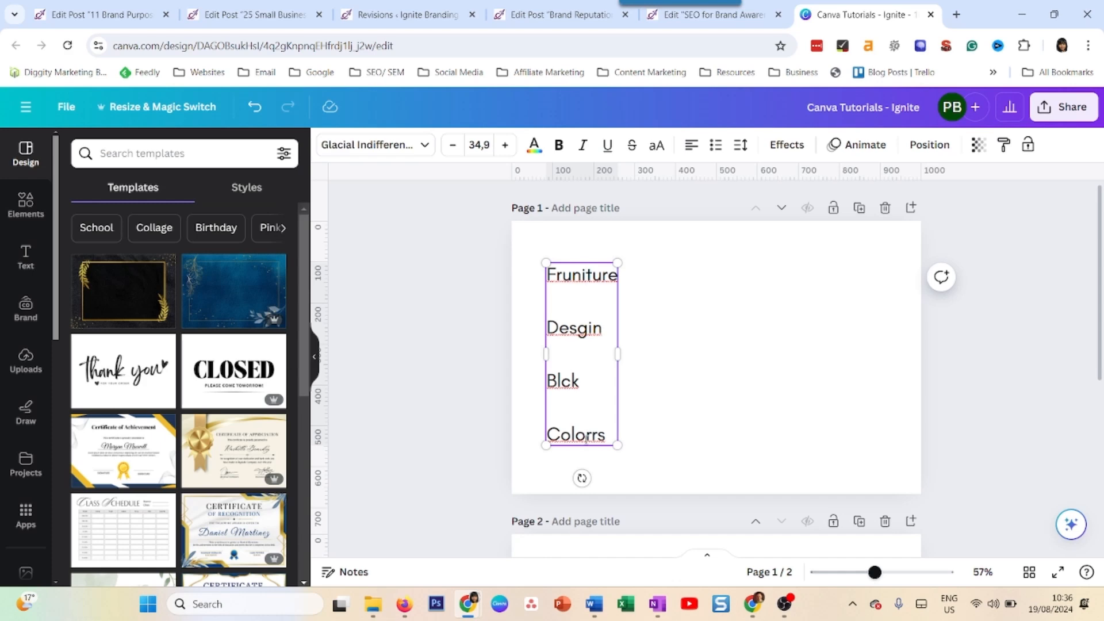
right_click(593, 280)
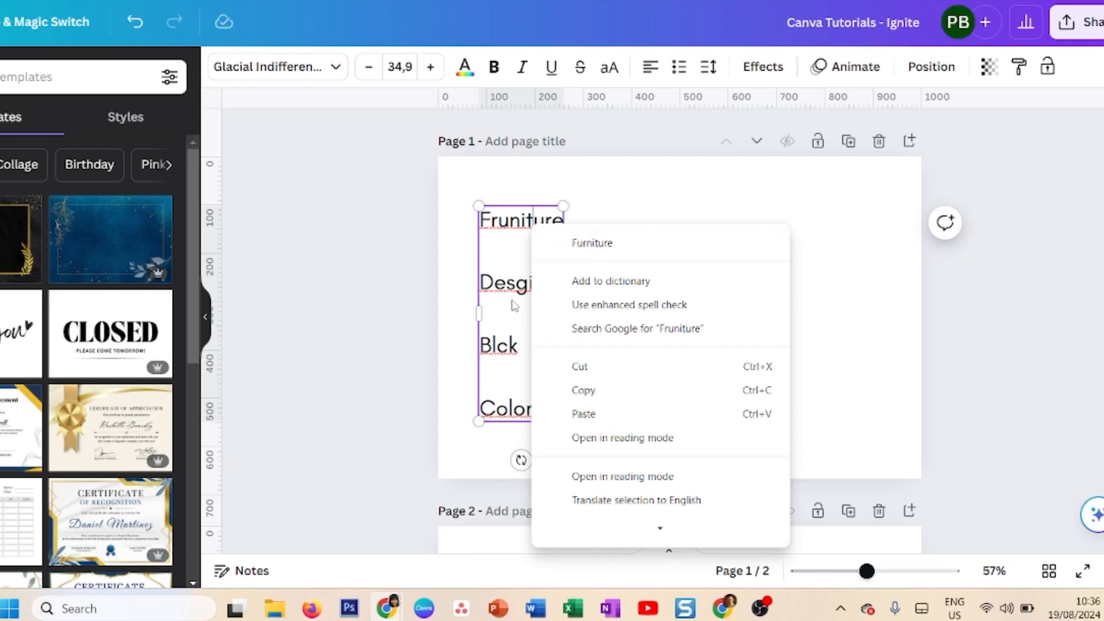
click(513, 305)
right_click(496, 349)
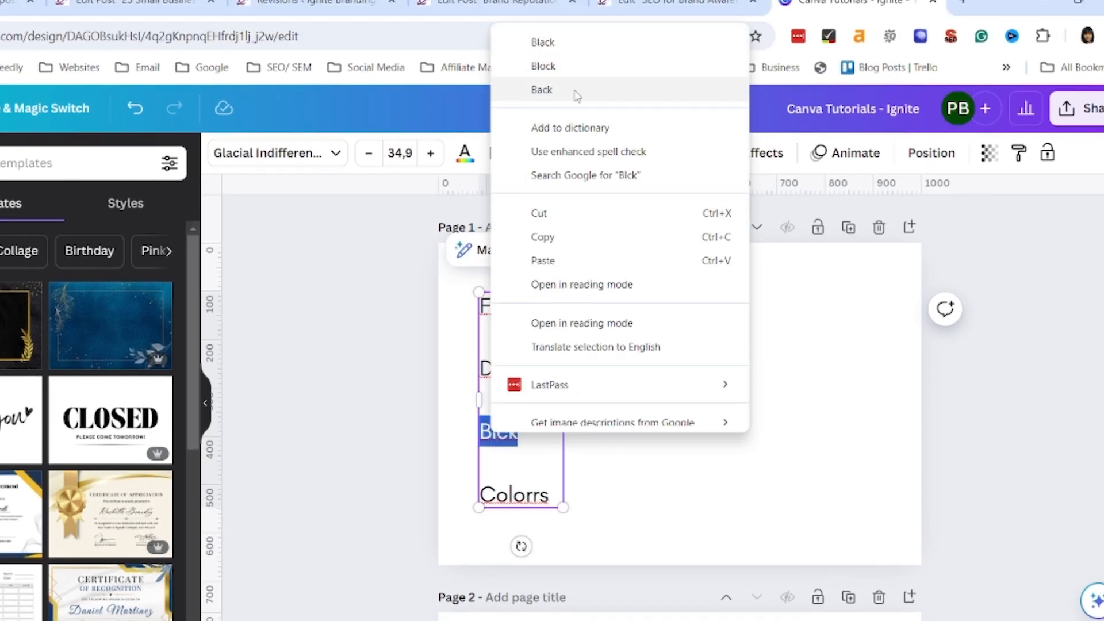
click(540, 473)
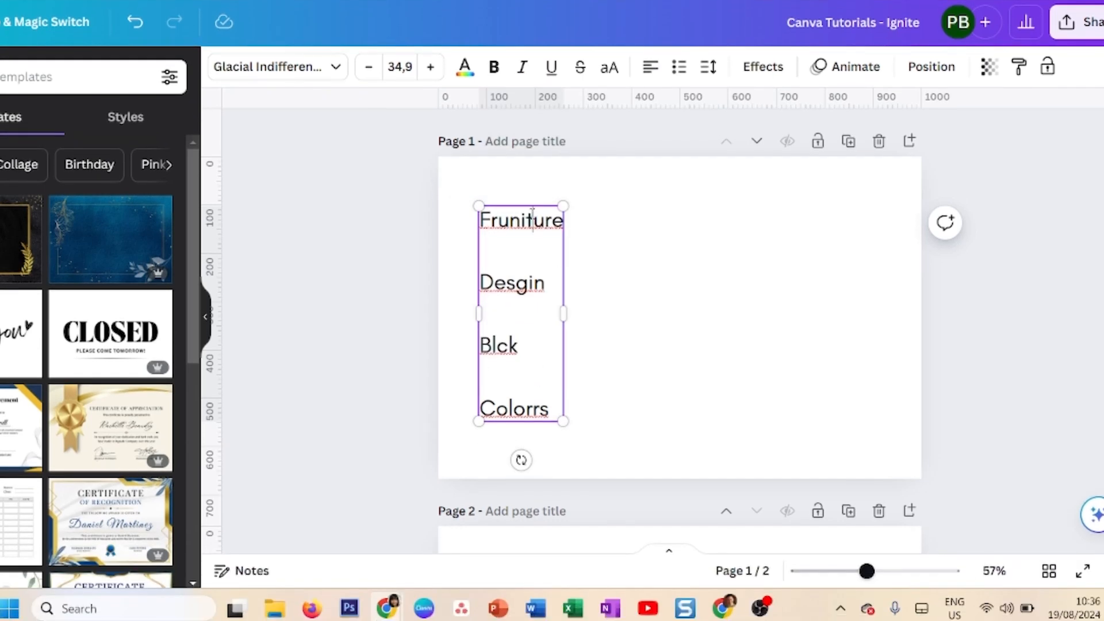
Correct the whole word list on page 1 with Magic Write's Fix spelling option and deselect the text box
double_click(531, 306)
click(523, 299)
key(ctrl+a)
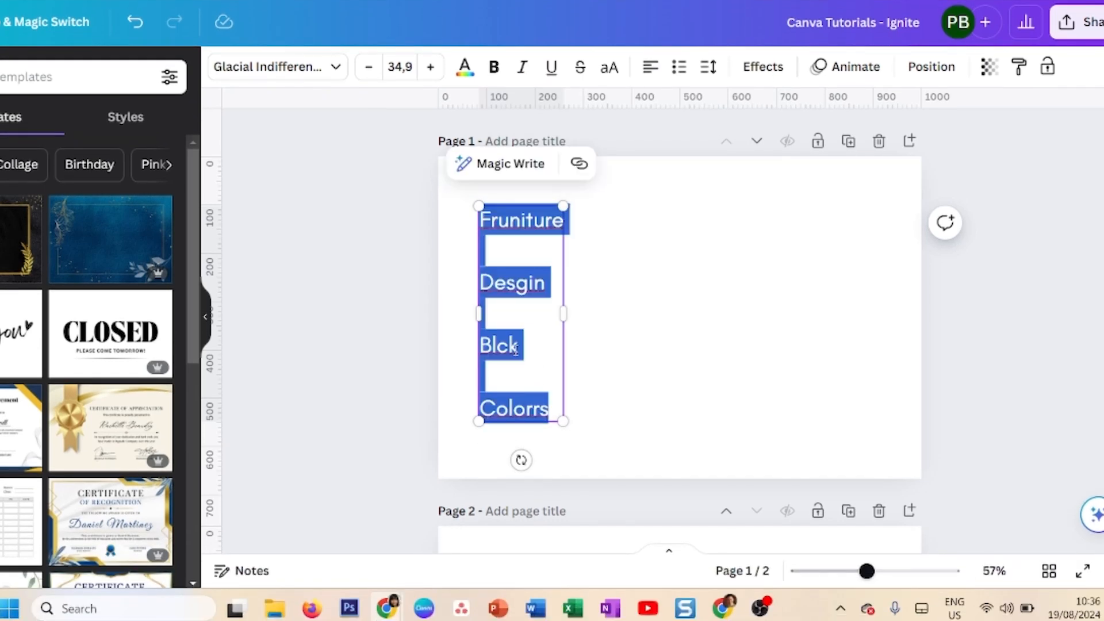
click(492, 167)
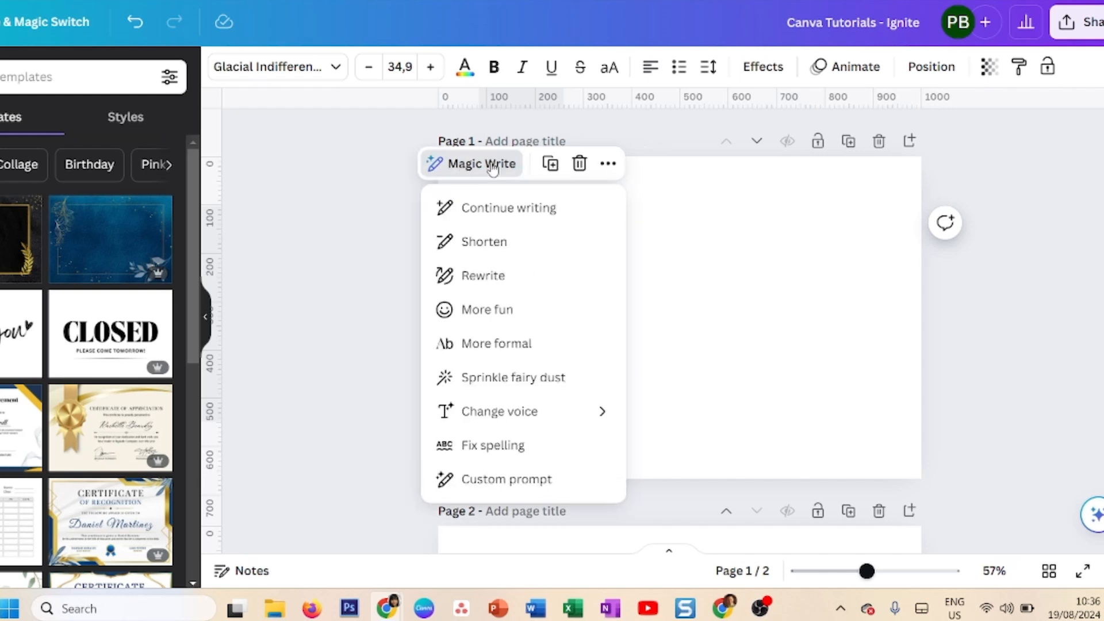
click(530, 452)
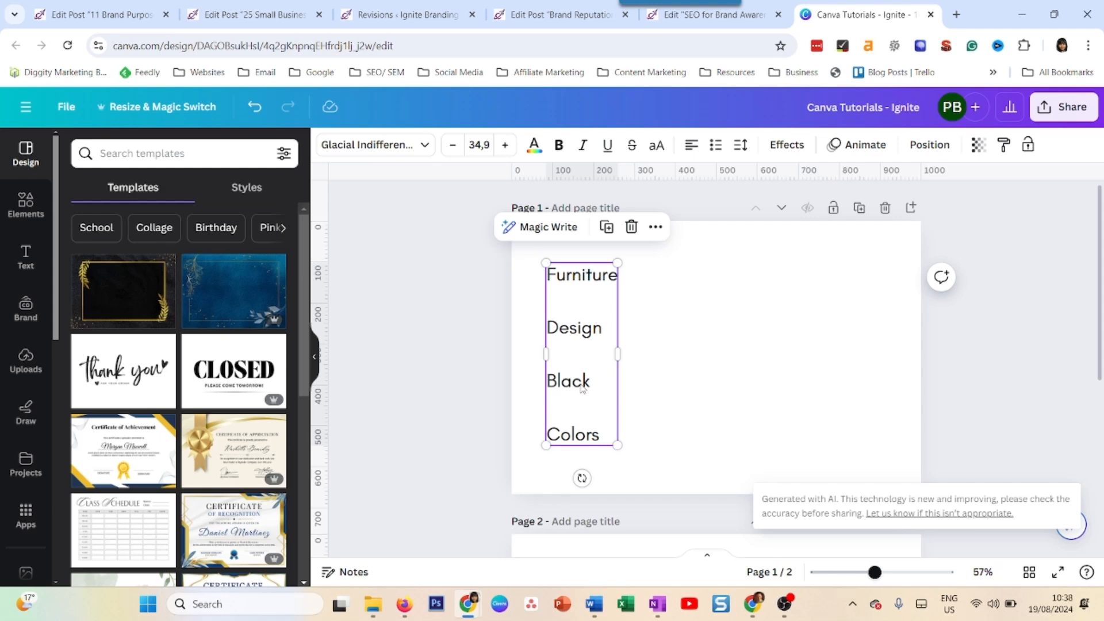
click(663, 419)
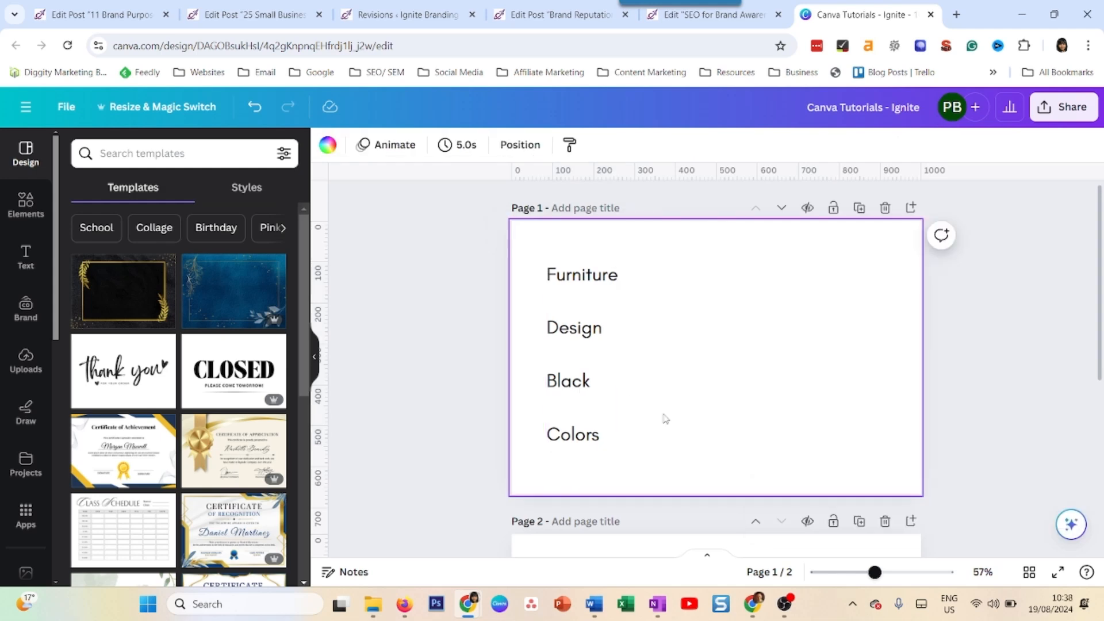
Inspect Grammarly's suggestions for the misspelled words in the page 2 paragraph and close the review without accepting any
scroll(694, 410, down, 5)
scroll(694, 409, down, 1)
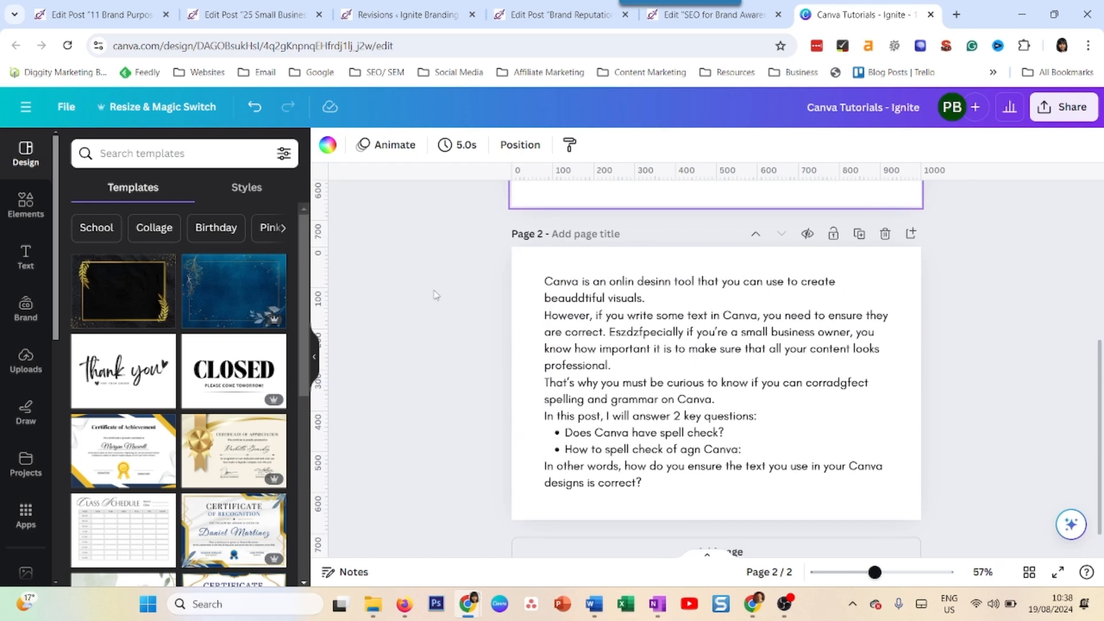
click(606, 324)
key(ctrl+a)
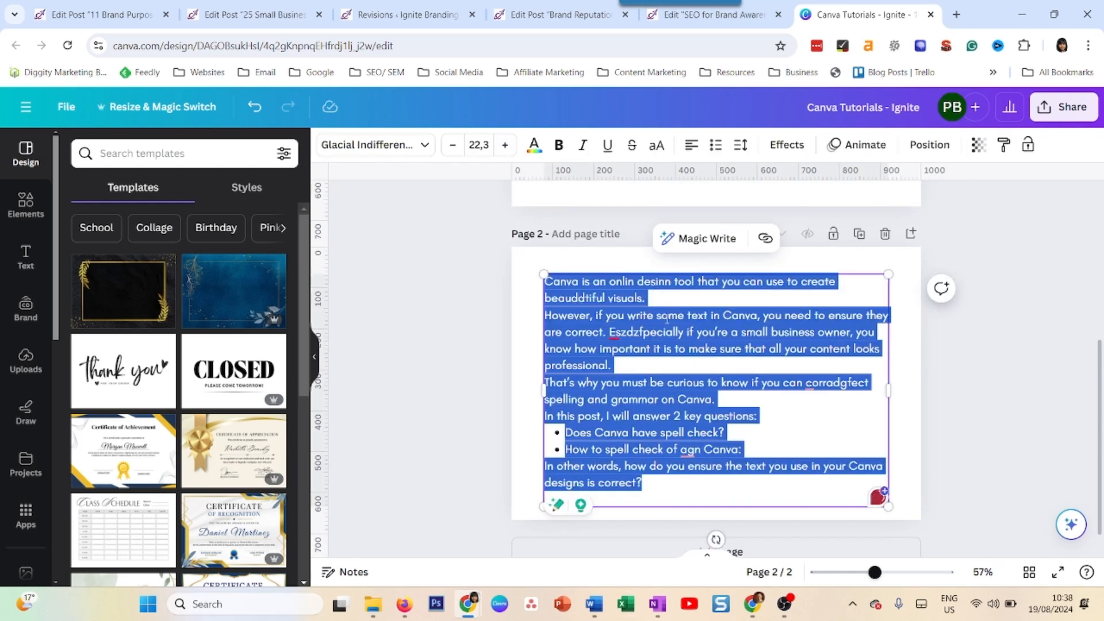
click(646, 316)
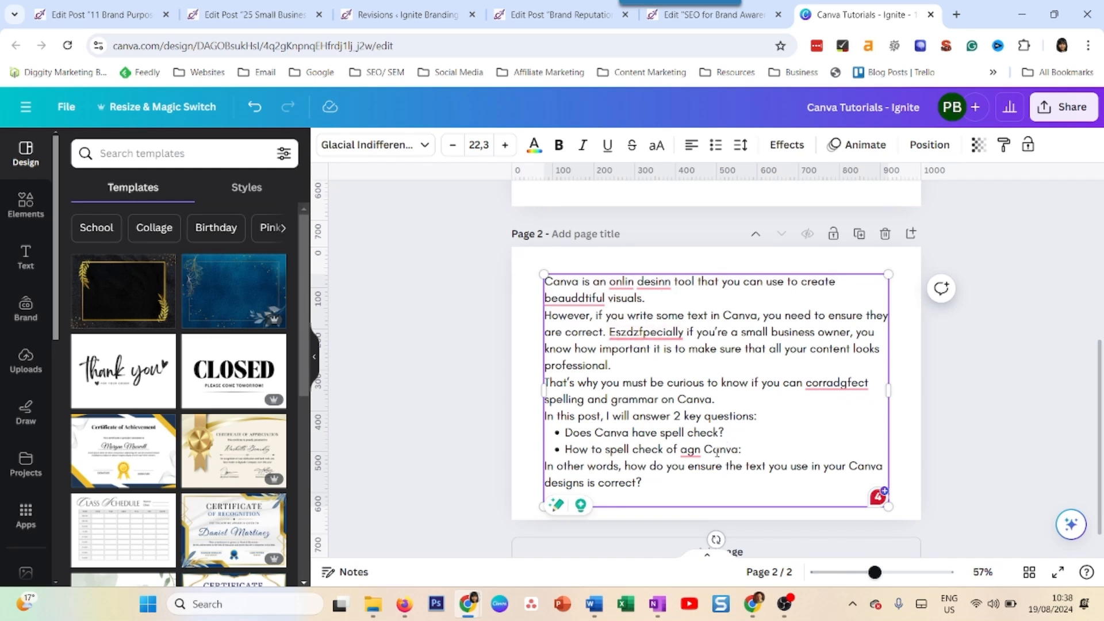
mouse_move(687, 445)
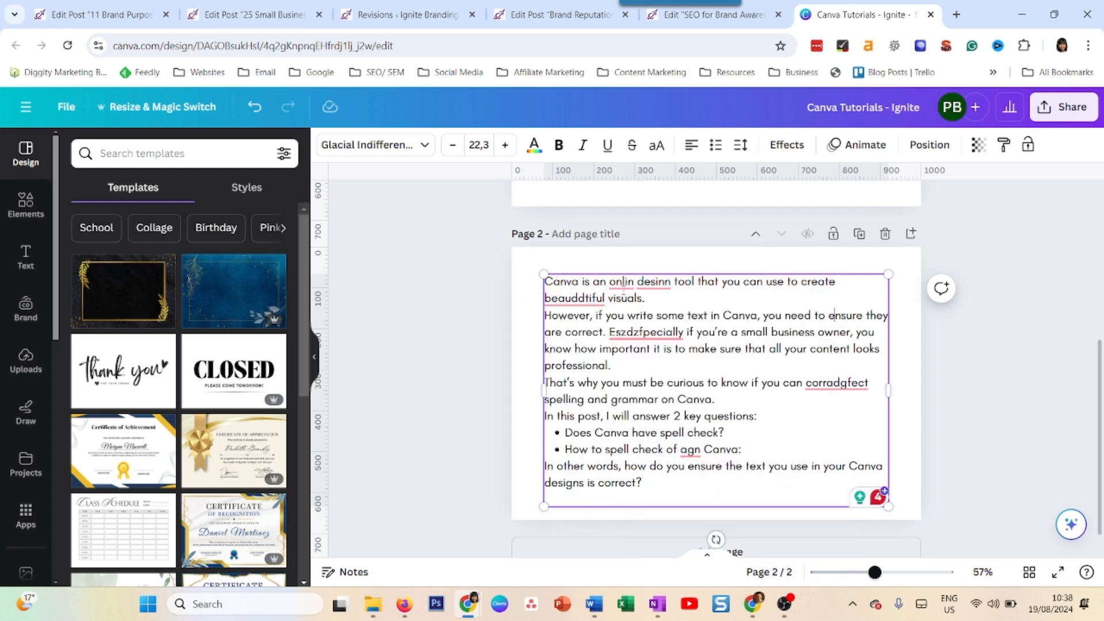
mouse_move(623, 290)
click(678, 405)
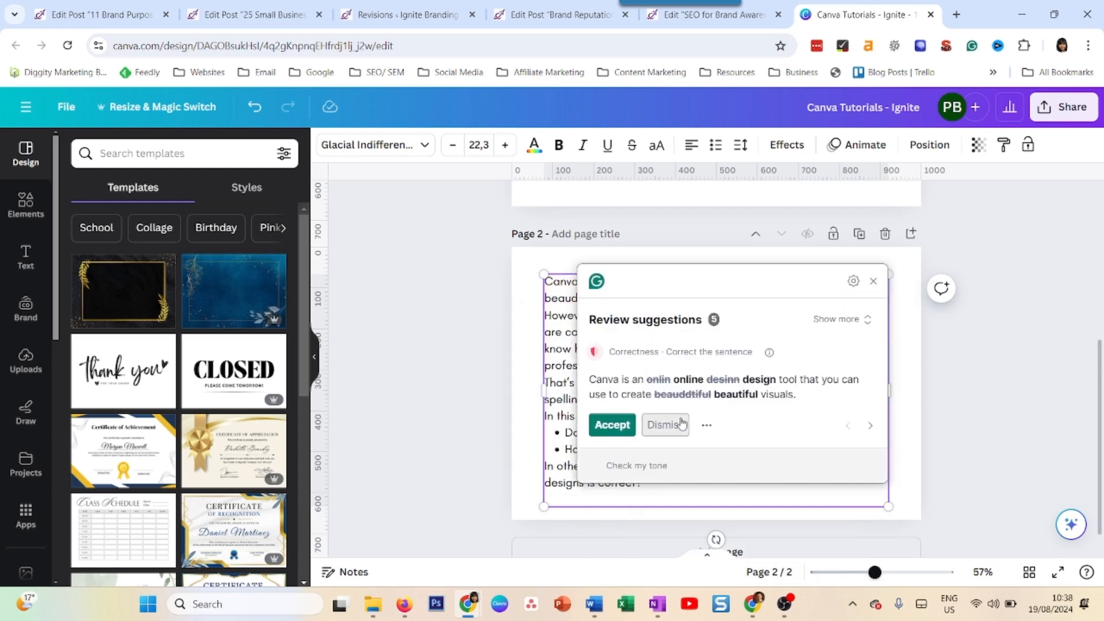
click(873, 282)
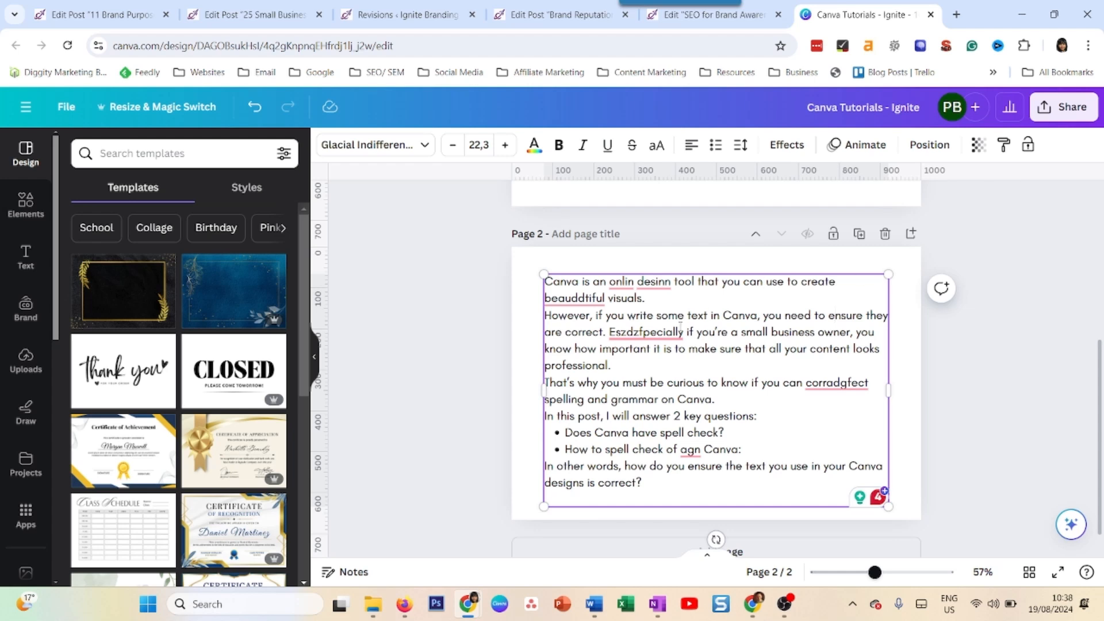
mouse_move(680, 331)
Correct the page 2 paragraph with Magic Write's Fix spelling option
key(Escape)
click(685, 239)
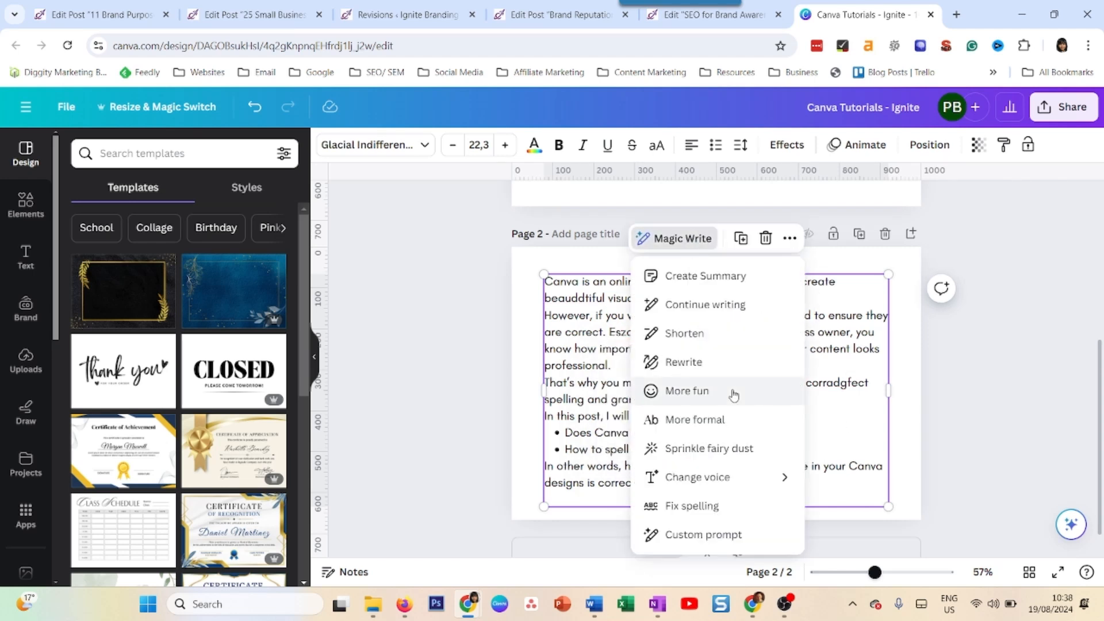
click(696, 517)
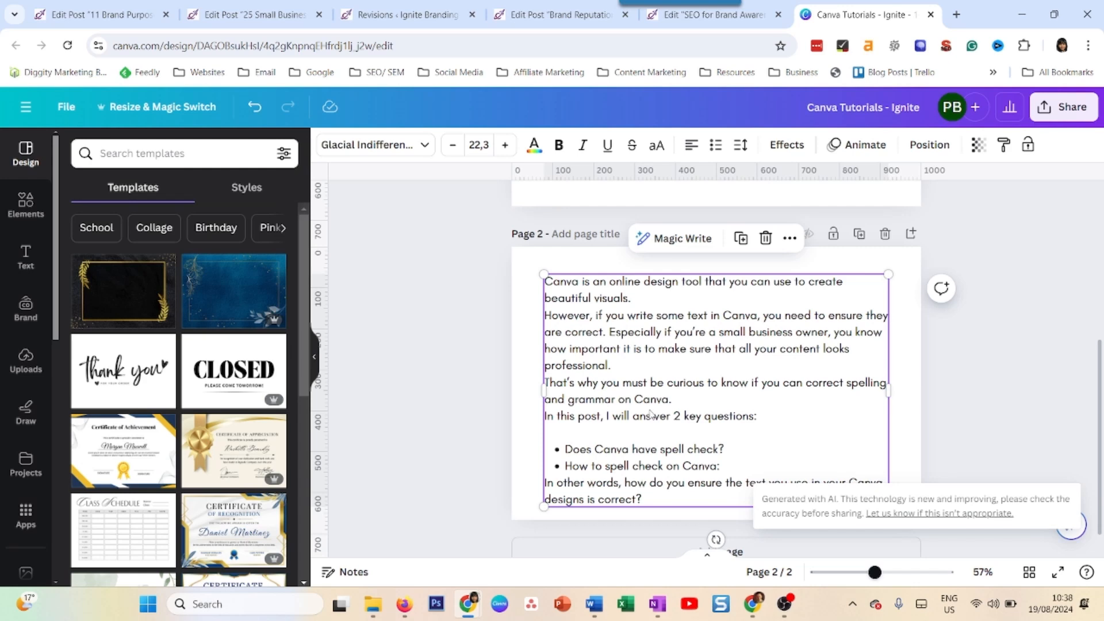
Remove the empty line above the bulleted questions in the page 2 text
click(650, 413)
click(732, 399)
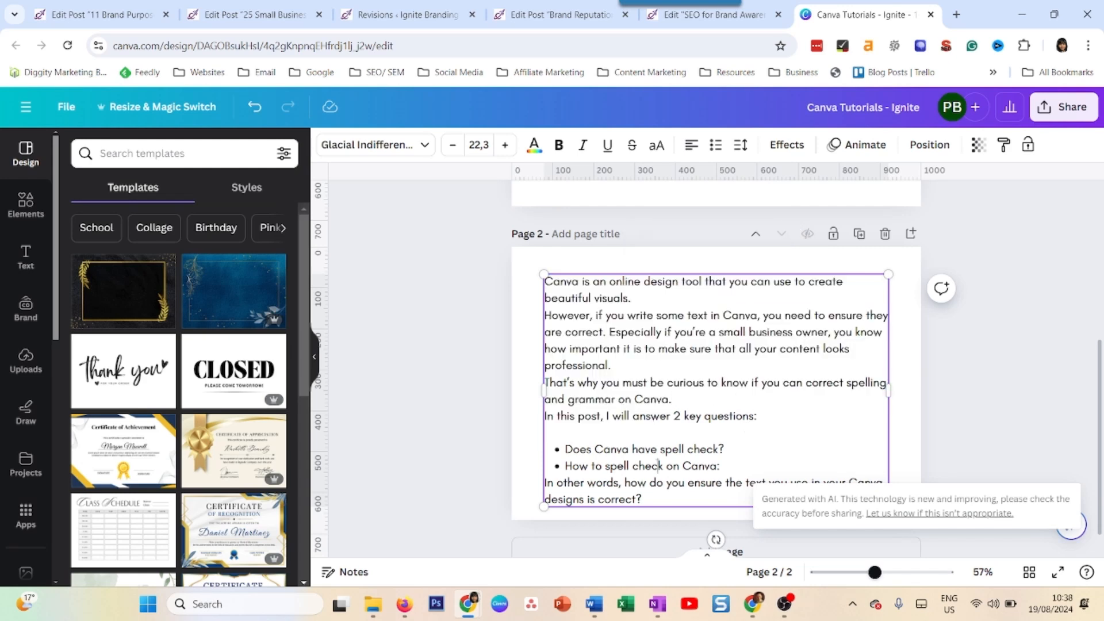
click(653, 500)
drag(654, 502, 570, 299)
click(667, 348)
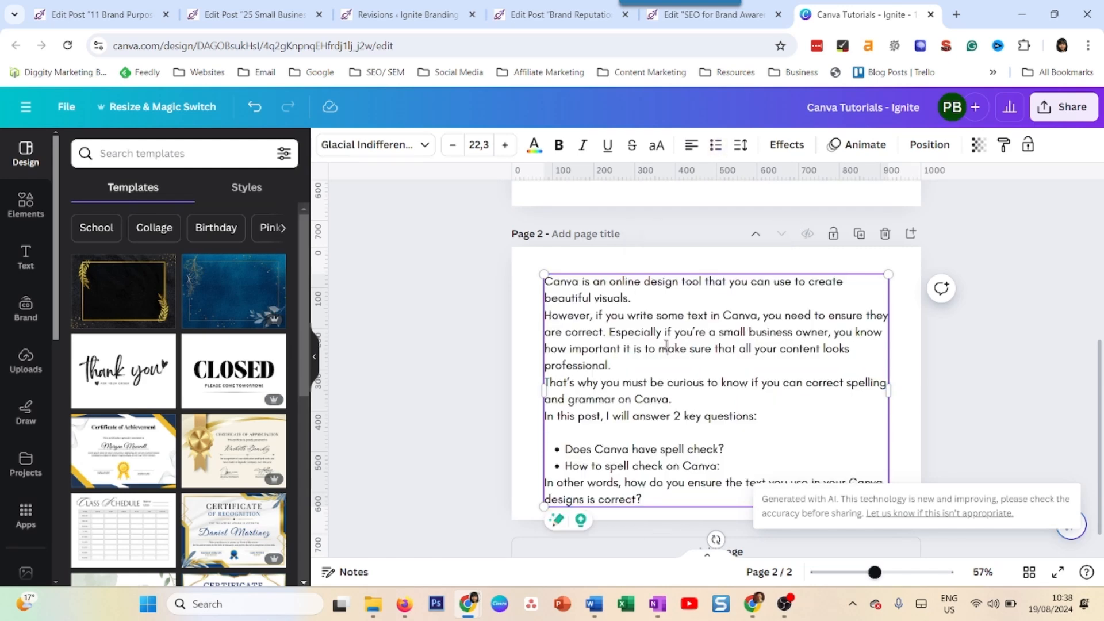
click(700, 367)
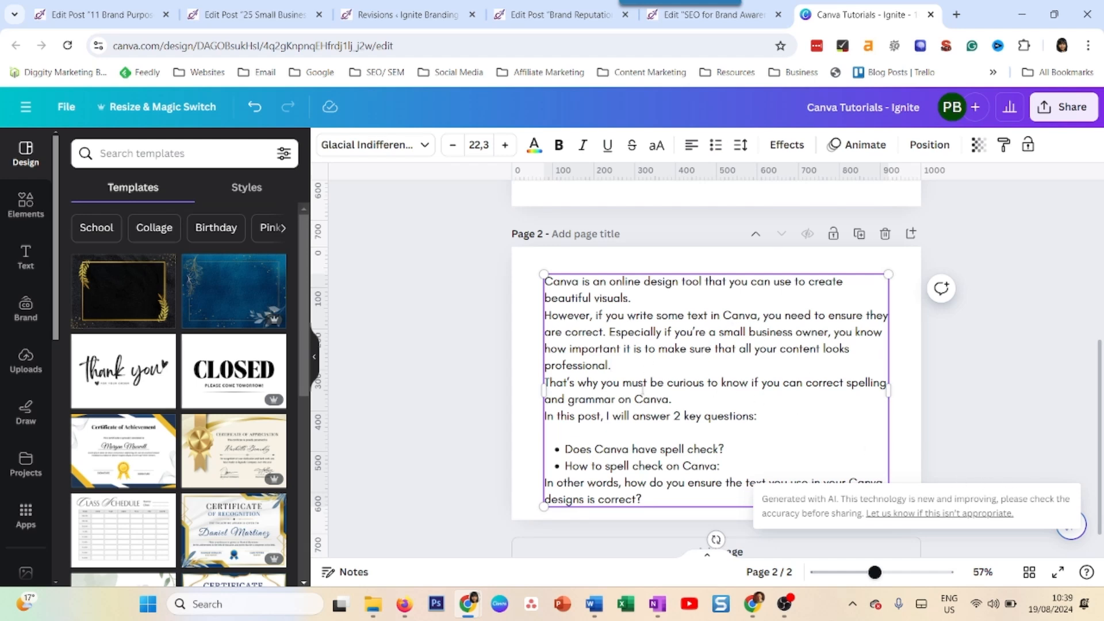
click(582, 433)
key(Delete)
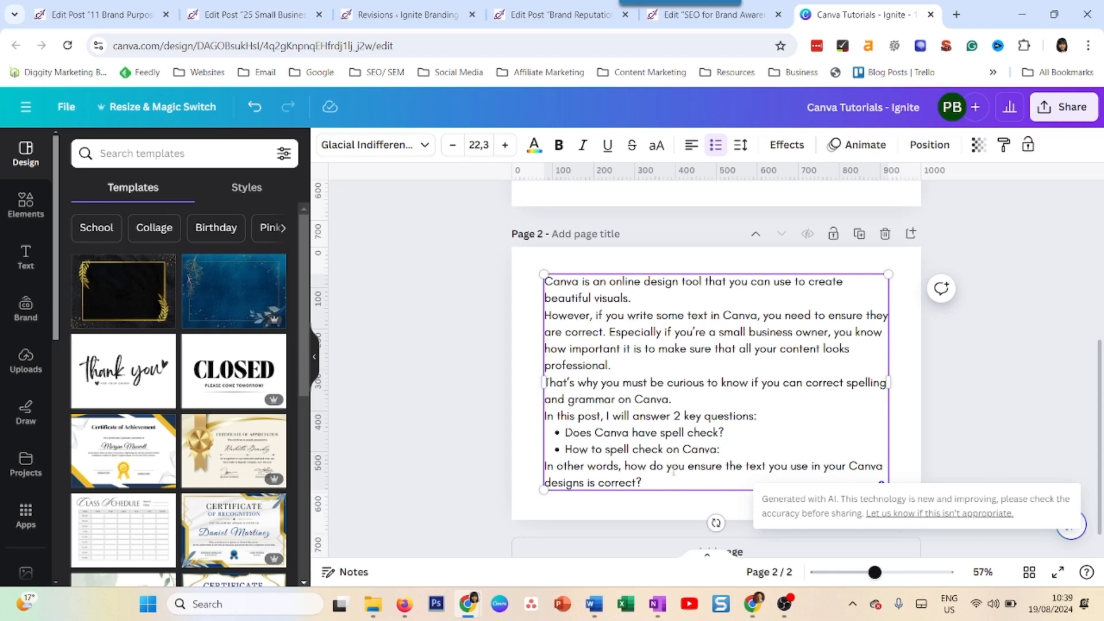
Introduce test errors on page 2 by joining "be curious" into "becurious" and "spell check" into "spellcheck" in the second bullet
click(667, 388)
key(BackSpace)
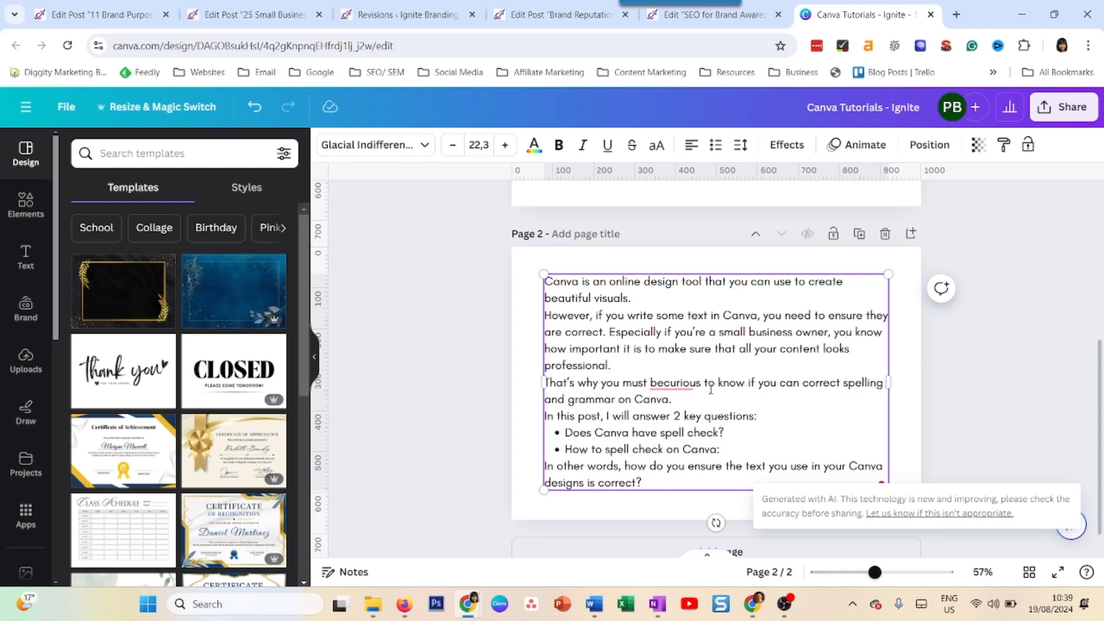
mouse_move(681, 389)
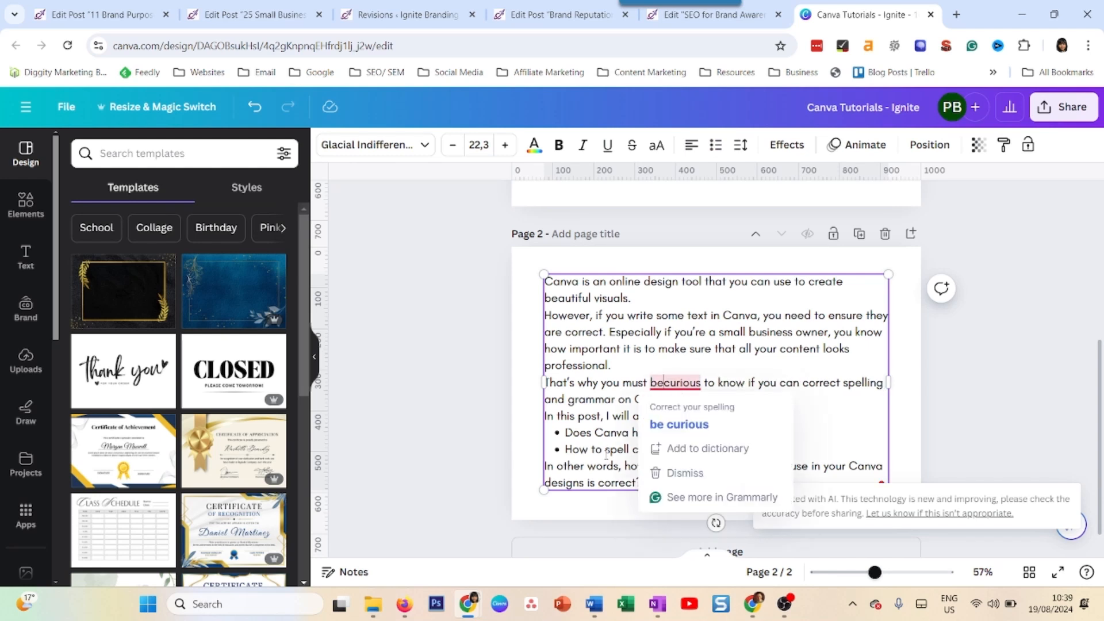
click(605, 449)
double_click(631, 448)
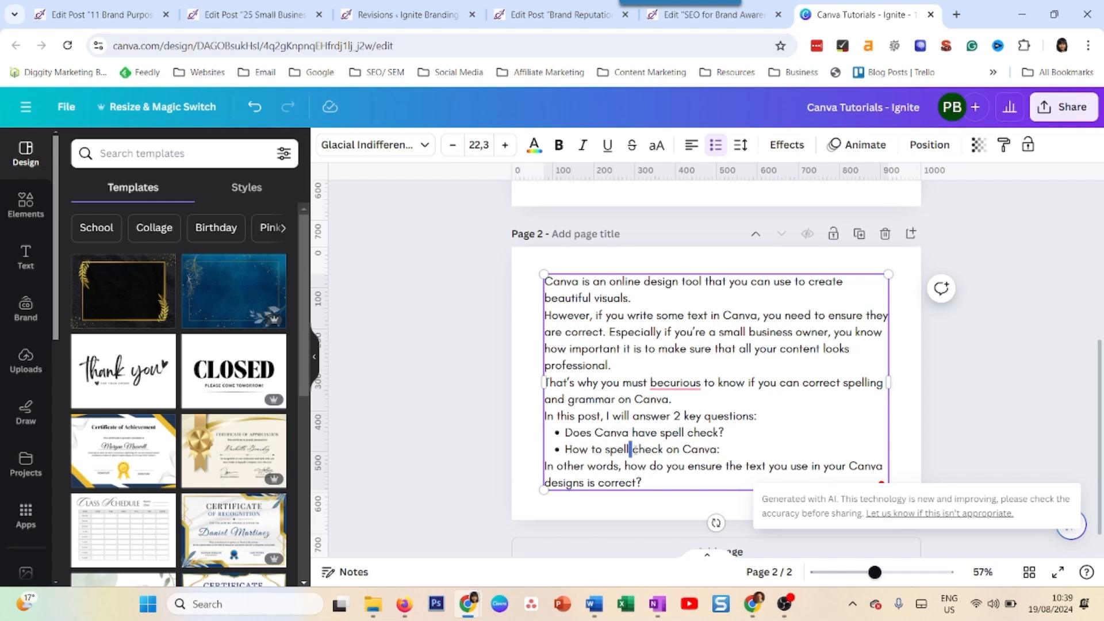
key(BackSpace)
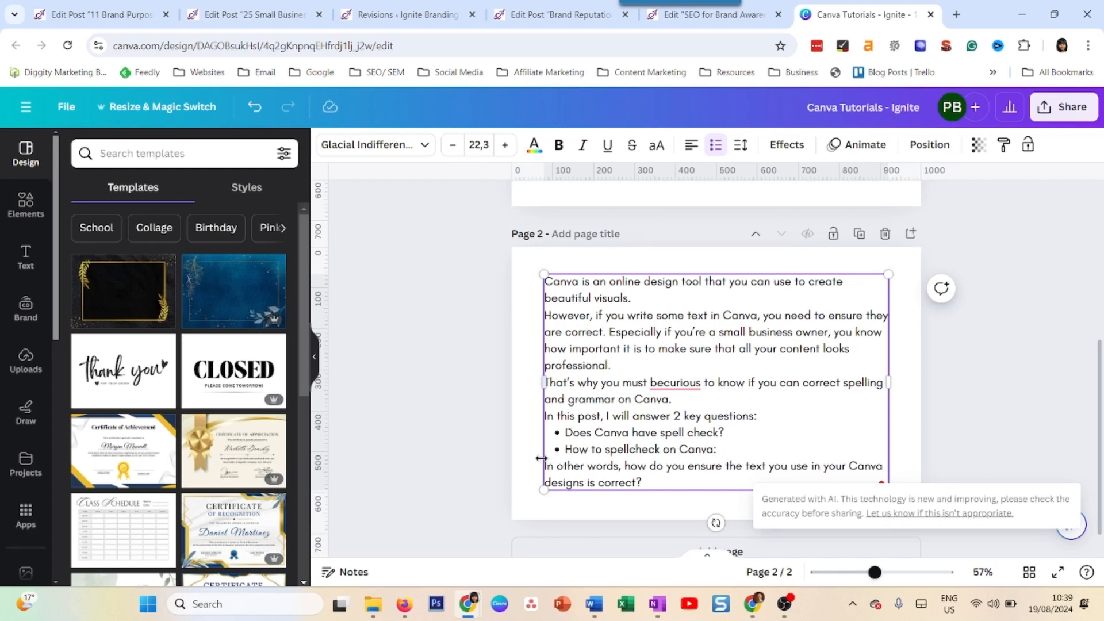
Run Magic Write's Fix spelling on the page 2 text box containing "becurious" and "spellcheck"
click(527, 441)
click(695, 381)
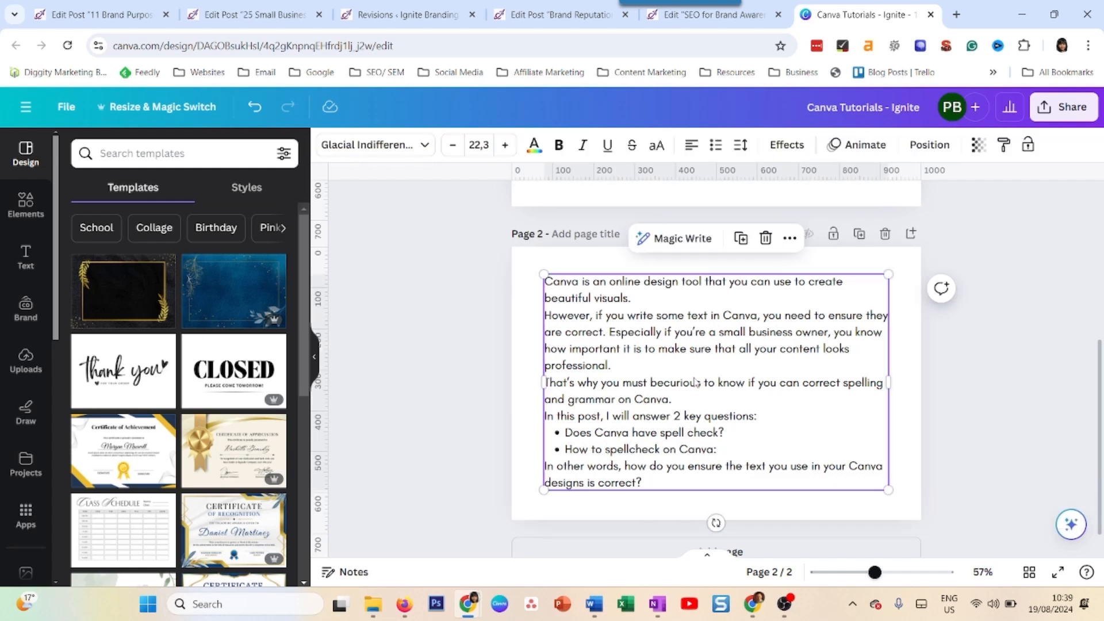
click(676, 239)
click(689, 514)
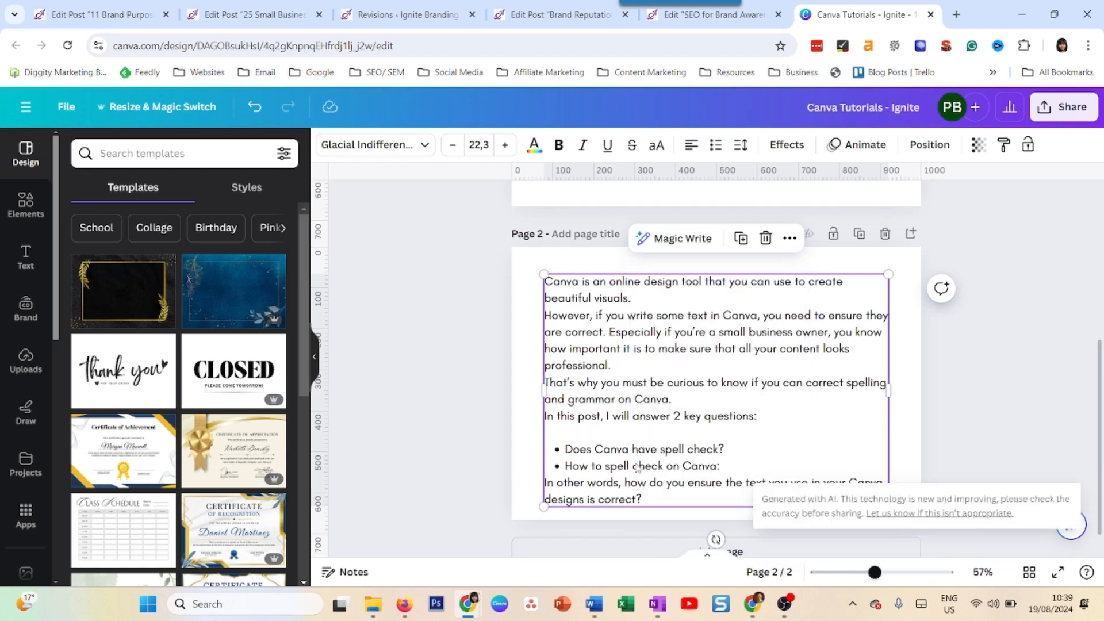
Delete the blank line before the page 2 bullet list, deselect the text, and return to page 1
click(615, 430)
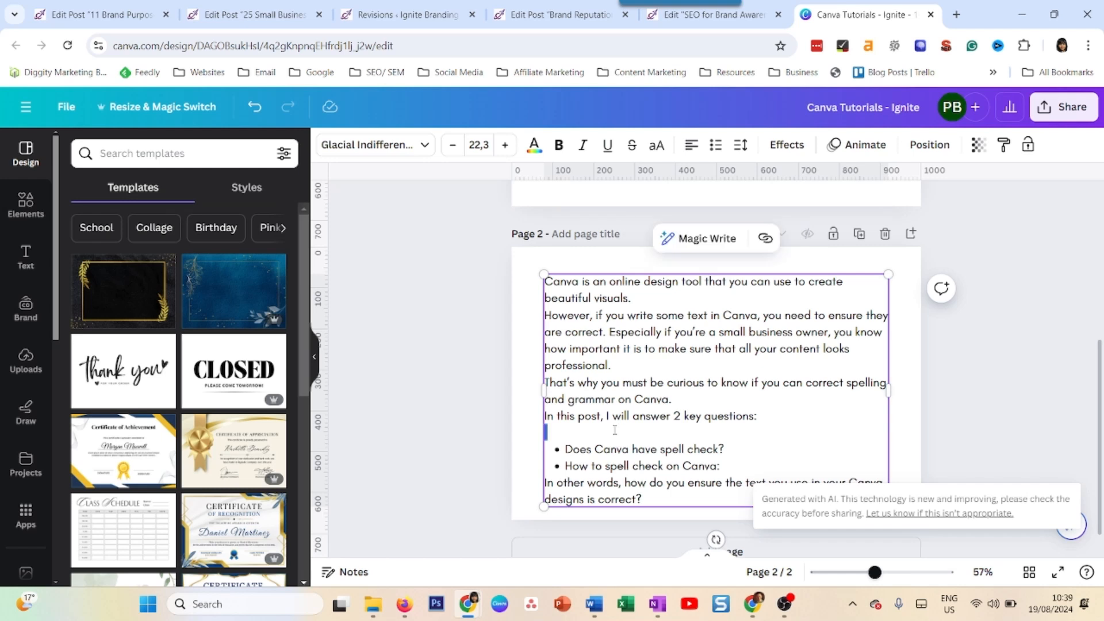
key(Delete)
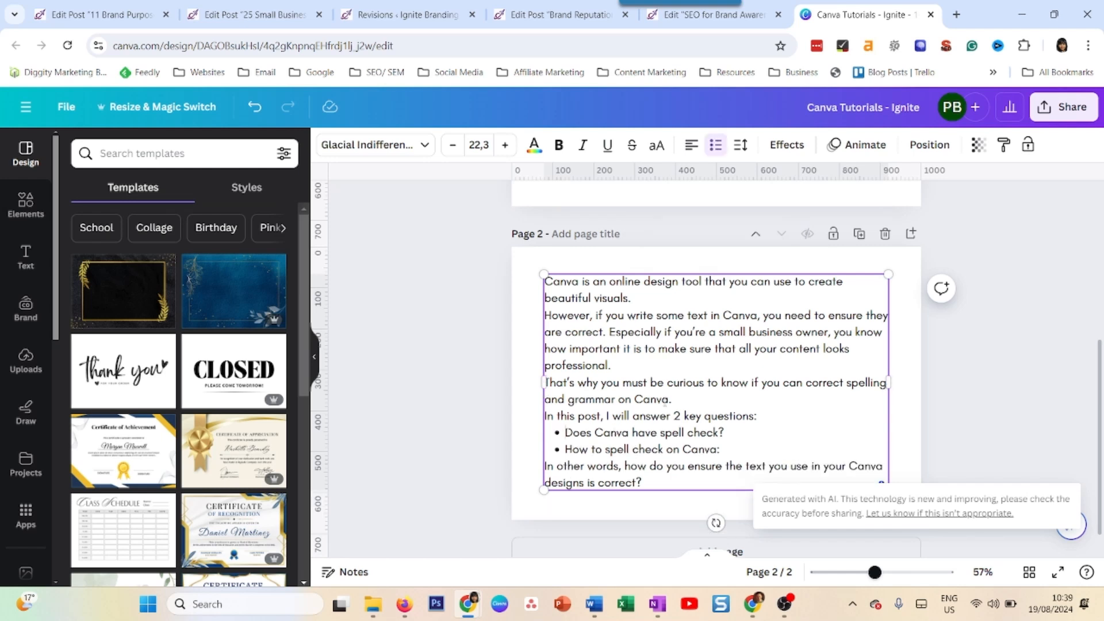
click(516, 329)
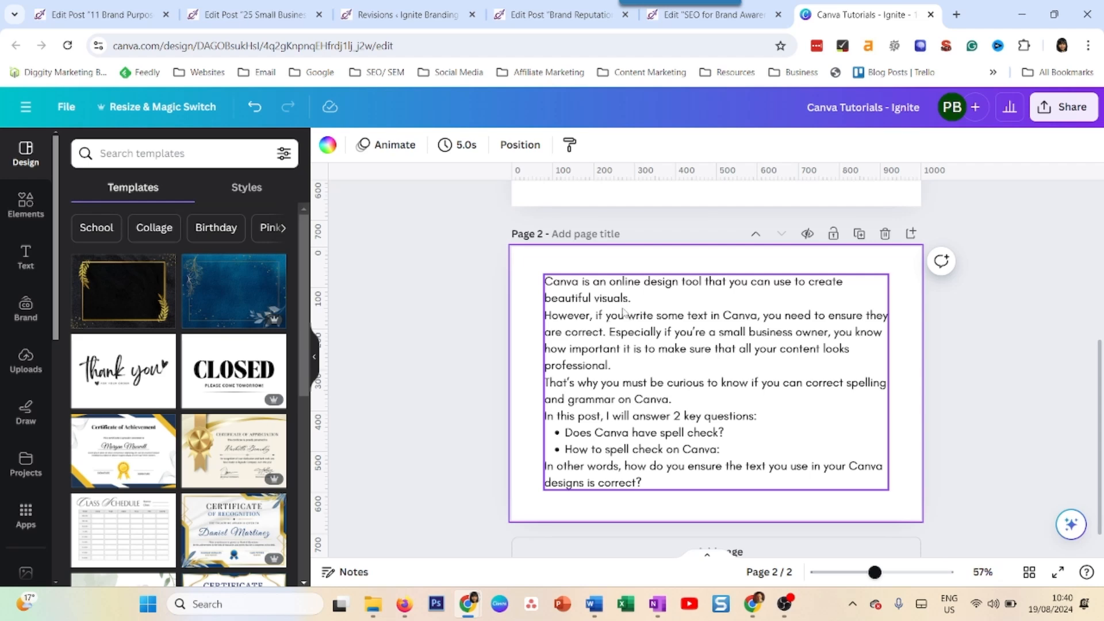
scroll(615, 319, up, 5)
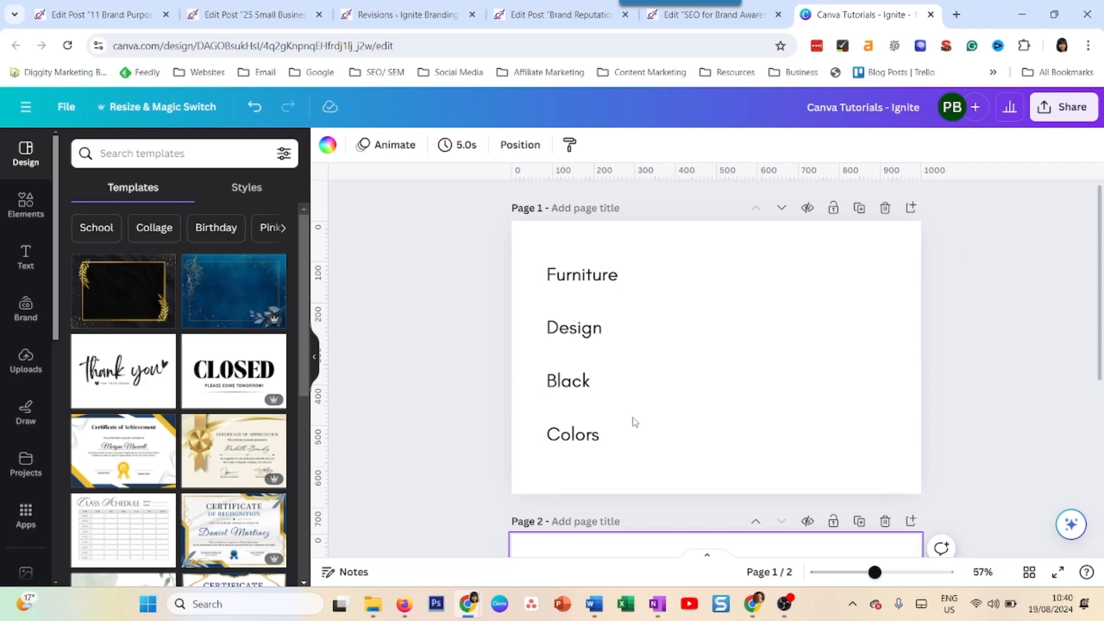